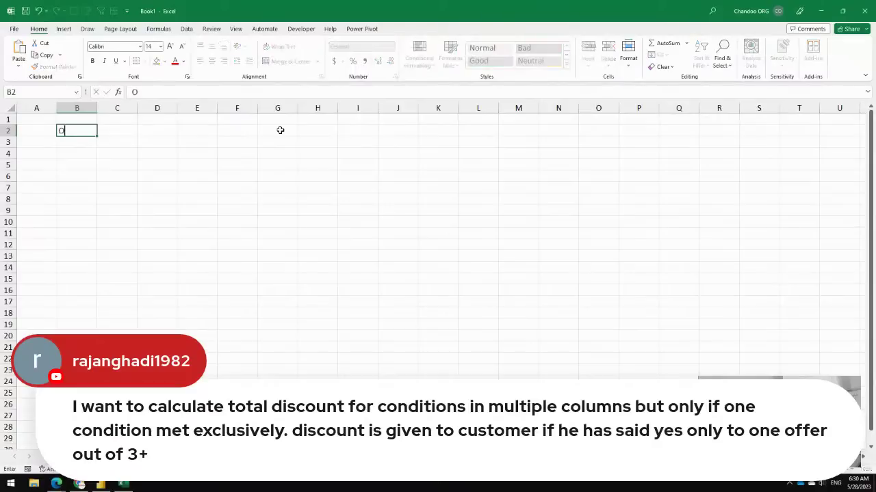
# Create the headings Offer 1 through Offer 5 across B2:F2, filling the series from the first one
pyautogui.press('Return')
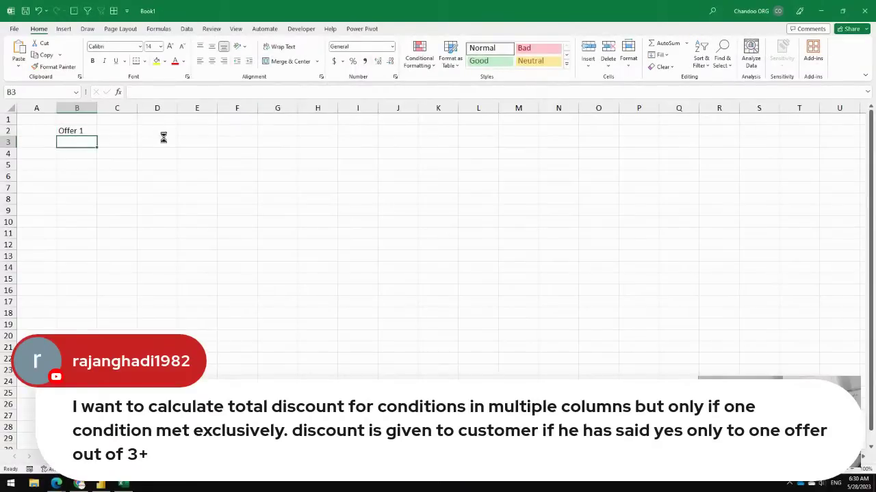
pyautogui.scroll(5, 164, 136)
pyautogui.click(149, 155)
pyautogui.moveTo(168, 162); pyautogui.dragTo(424, 168)
pyautogui.click(136, 180)
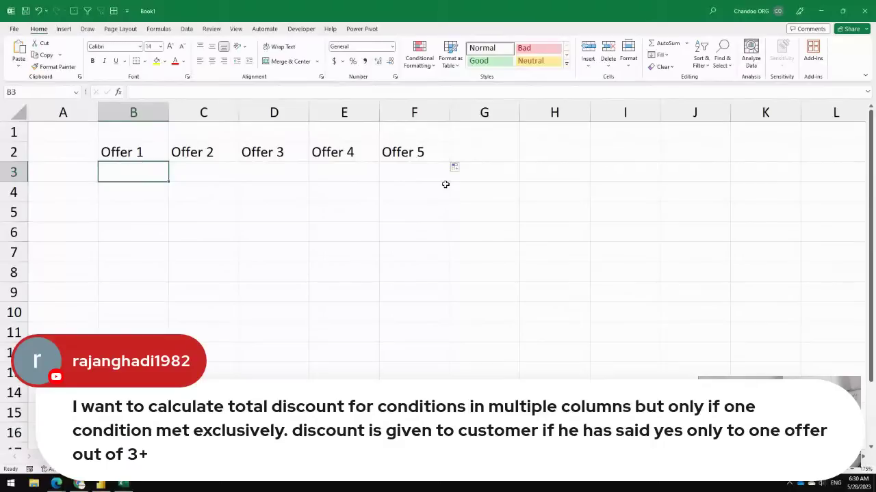
# Enter C1 in A3 and fill the customer labels down to C10 in A12
pyautogui.press('Left')
pyautogui.write('C1')
pyautogui.press('Return')
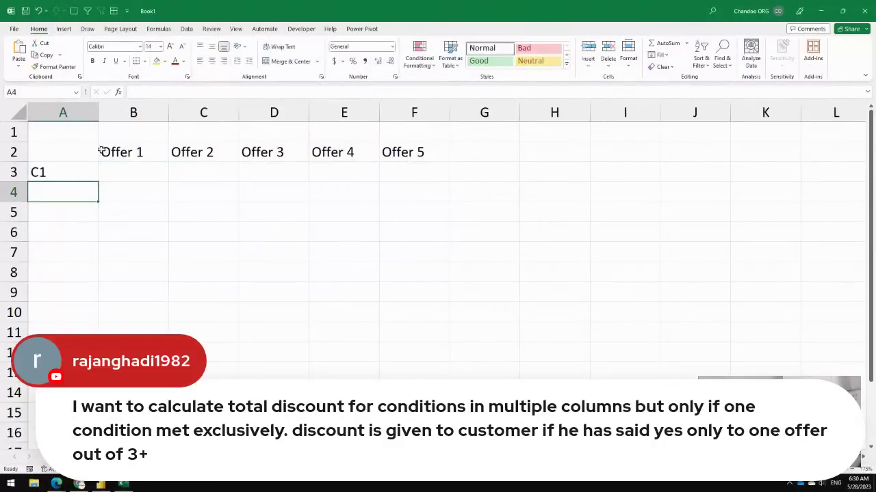
pyautogui.click(92, 171)
pyautogui.moveTo(97, 182); pyautogui.dragTo(101, 369)
# Fill the offer grid with random numbers by entering =RANDARRAY(10,5) in B3
pyautogui.click(136, 175)
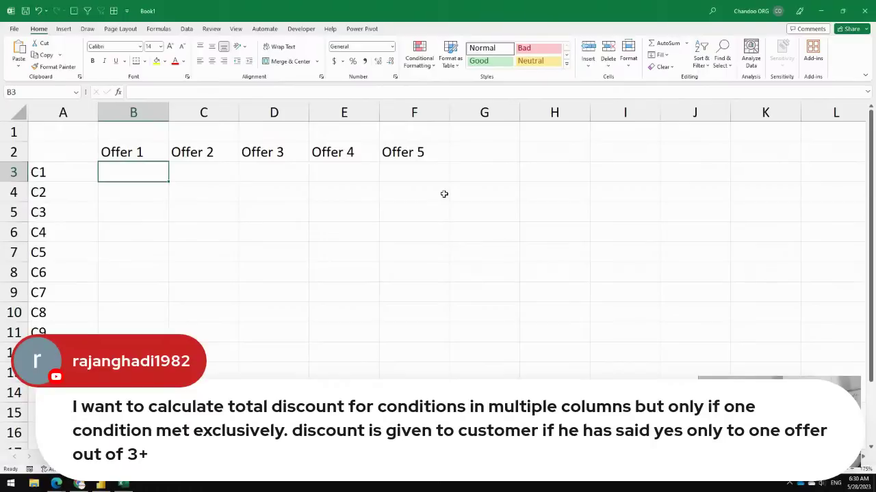
pyautogui.write('=r')
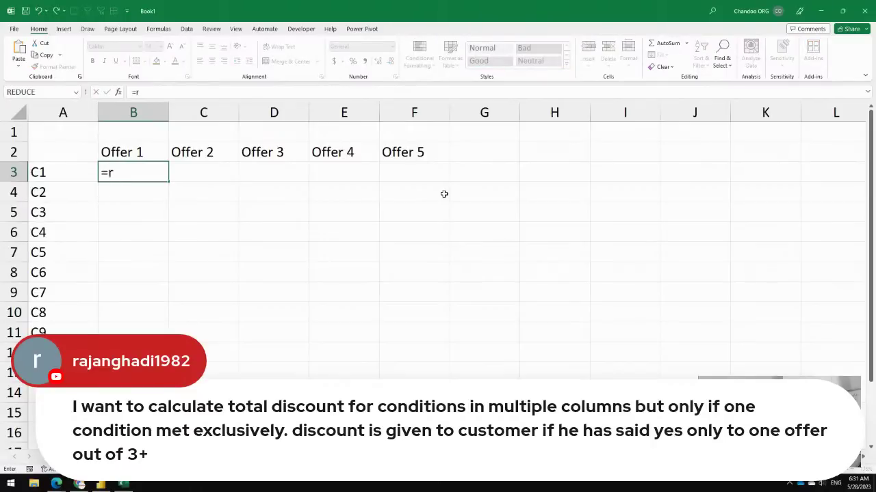
pyautogui.write('and')
pyautogui.press('Down')
pyautogui.press('Tab')
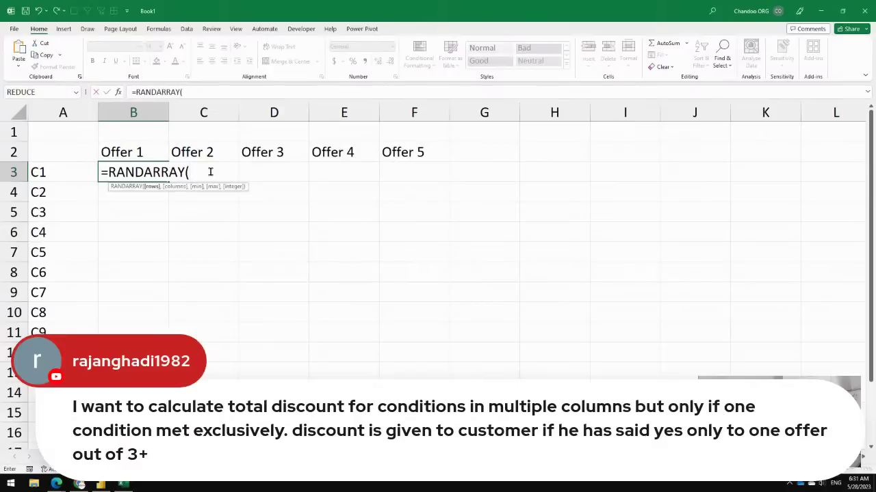
pyautogui.write('10,')
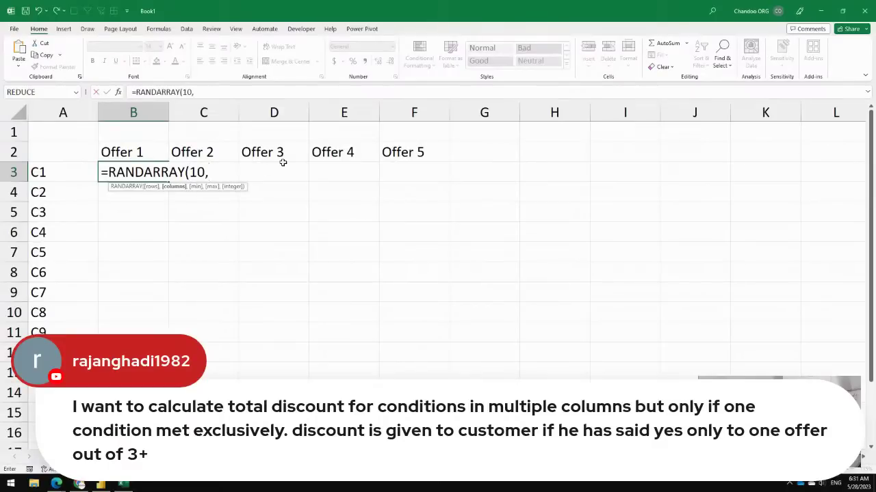
pyautogui.write('5,')
pyautogui.press('BackSpace')
pyautogui.write(')')
pyautogui.press('Return')
# Wrap the B3 formula in an IF so it reads =IF(RANDARRAY(10,5)<0.1,"Yes","No")
pyautogui.press('Up')
pyautogui.press('F2')
pyautogui.press('Home')
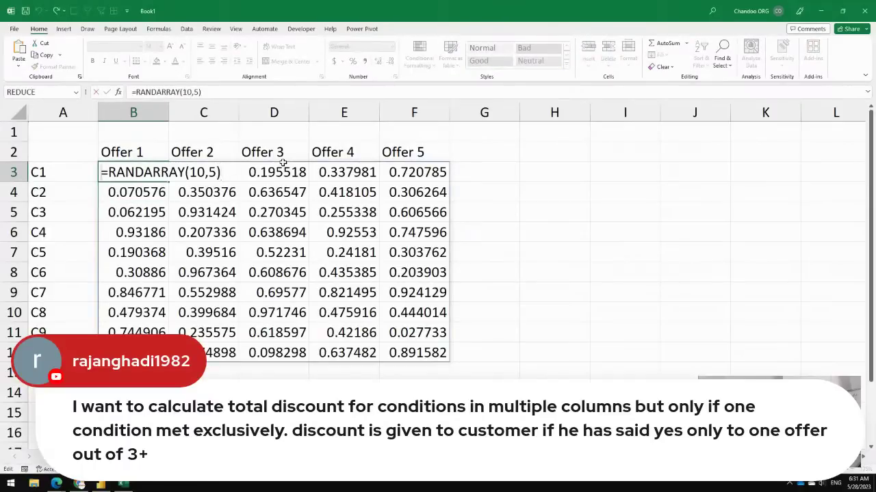
pyautogui.press('Right')
pyautogui.write('if')
pyautogui.press('Tab')
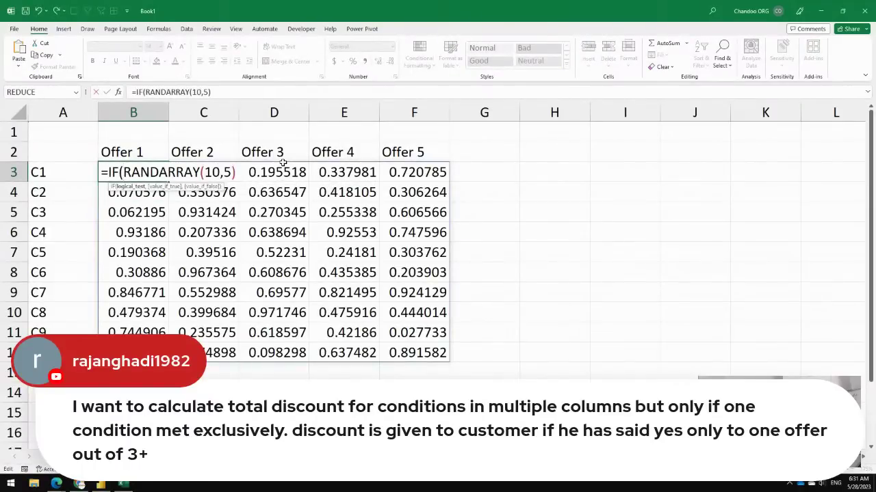
pyautogui.write('<0.1,')
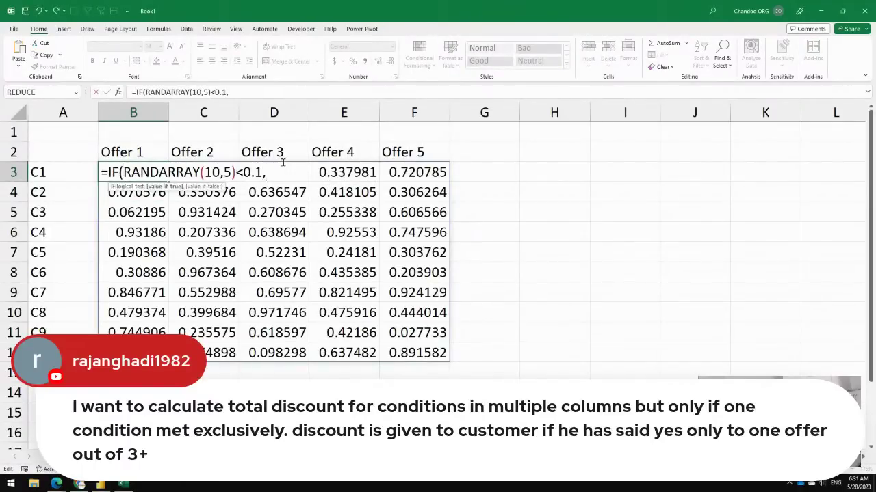
pyautogui.write('"Yes","N')
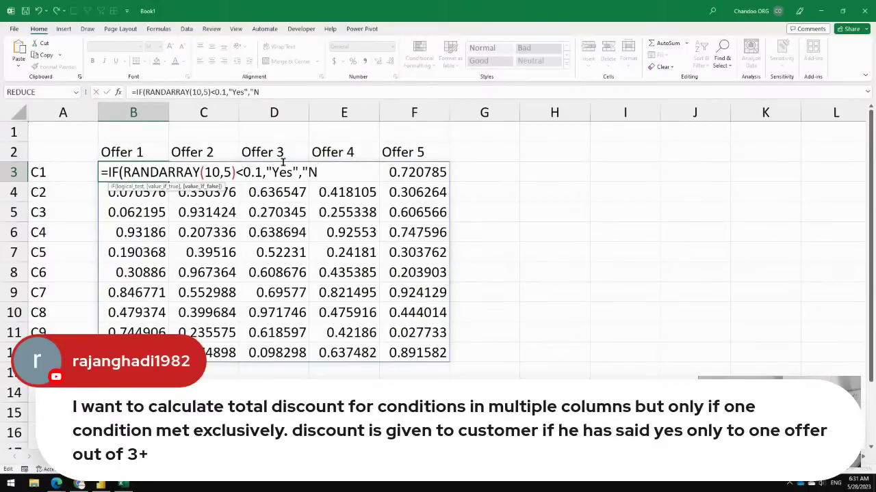
pyautogui.write('o")')
pyautogui.press('Return')
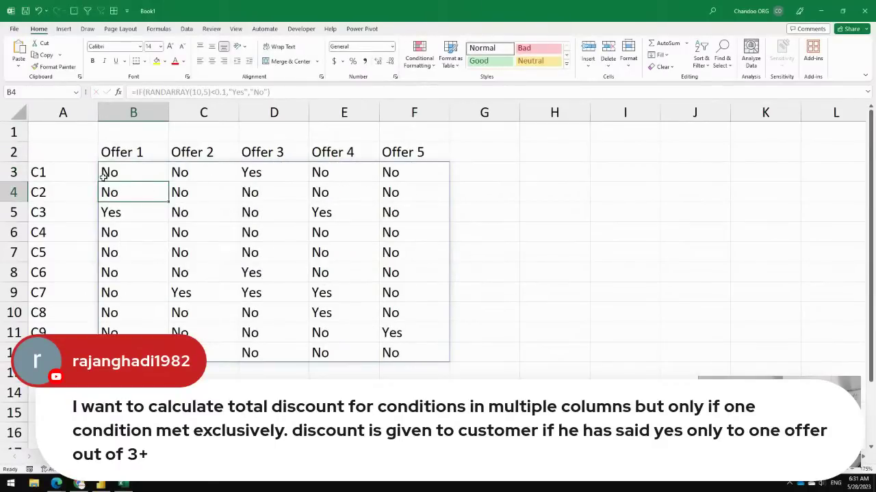
# Replace the random Yes/No formula results in B3:F12 with static values
pyautogui.moveTo(102, 176); pyautogui.dragTo(401, 345)
pyautogui.hotkey('ctrl', 'c')
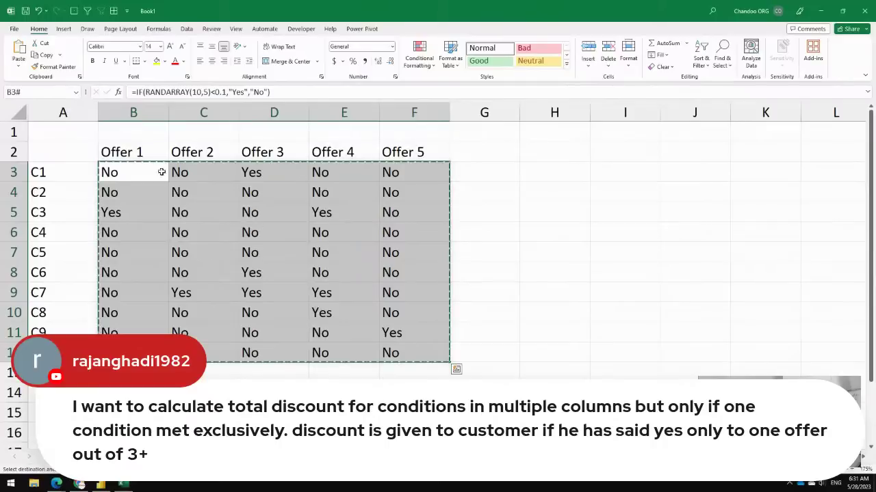
pyautogui.rightClick(141, 172)
pyautogui.click(505, 229)
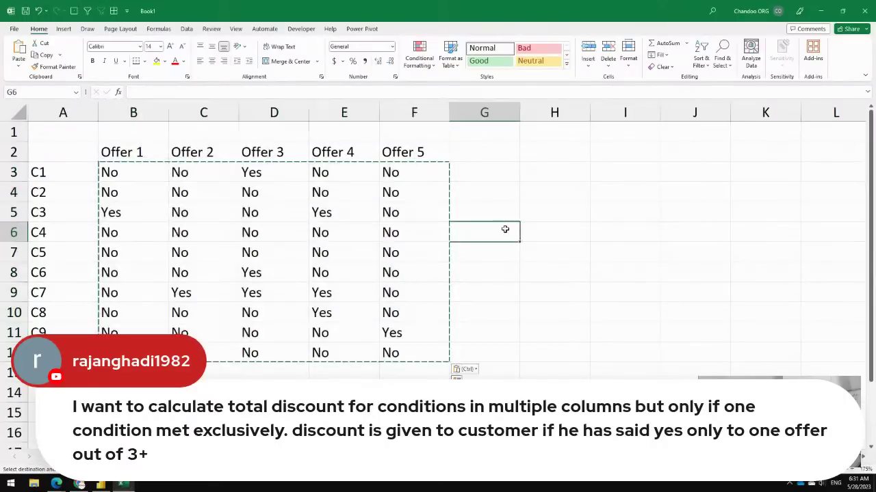
# Highlight customer C1's Yes under Offer 3 with a yellow fill
pyautogui.moveTo(54, 174); pyautogui.dragTo(406, 174)
pyautogui.click(271, 176)
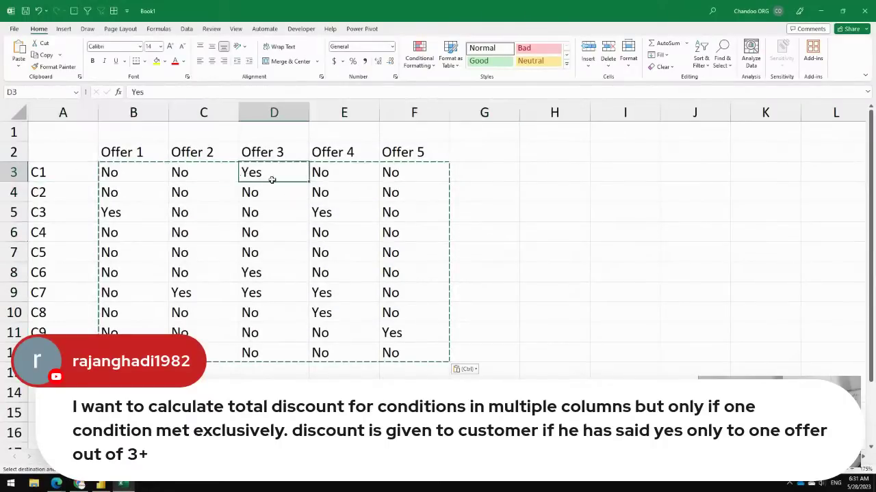
pyautogui.click(157, 62)
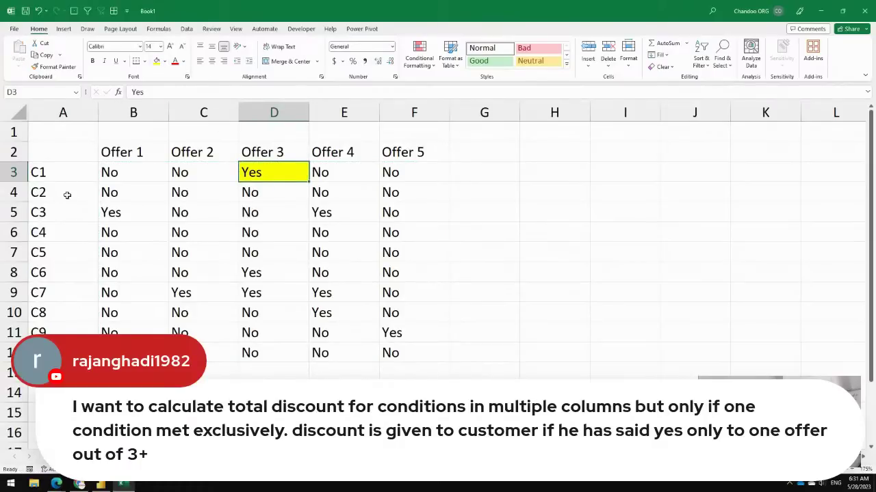
# Review the C2 and C3 rows and fill both of C3's Yes cells, B5 and E5, with yellow
pyautogui.moveTo(67, 194); pyautogui.dragTo(410, 195)
pyautogui.moveTo(58, 214); pyautogui.dragTo(410, 216)
pyautogui.click(111, 215)
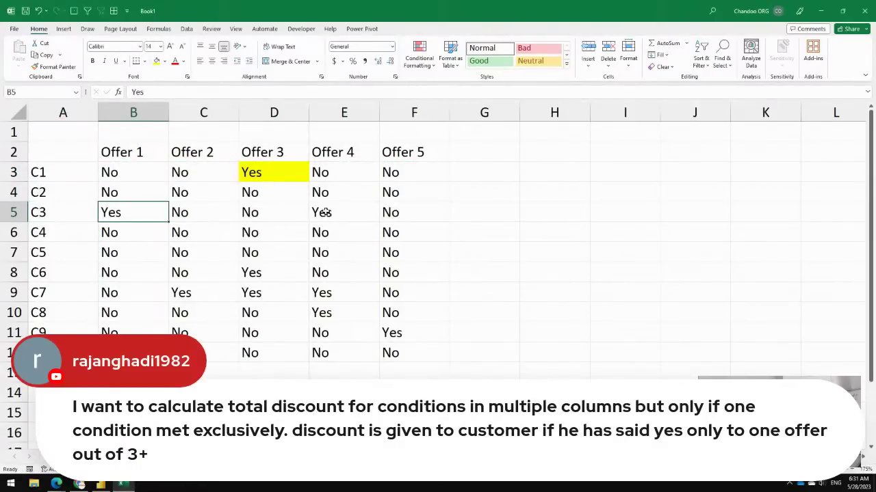
pyautogui.keyDown('ctrl'); pyautogui.click(326, 213); pyautogui.keyUp('ctrl')
pyautogui.click(158, 62)
pyautogui.click(493, 191)
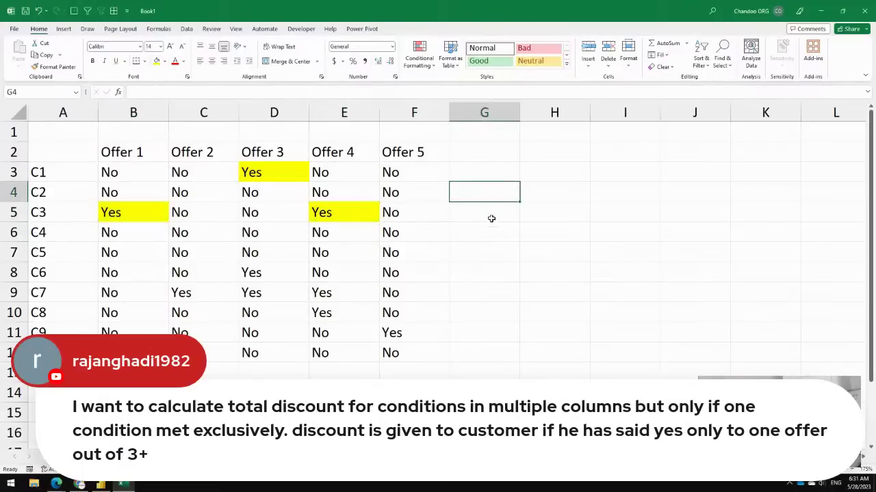
# Add the heading "Discount?" in G2 and begin a formula in G3
pyautogui.click(482, 148)
pyautogui.write('Discount?')
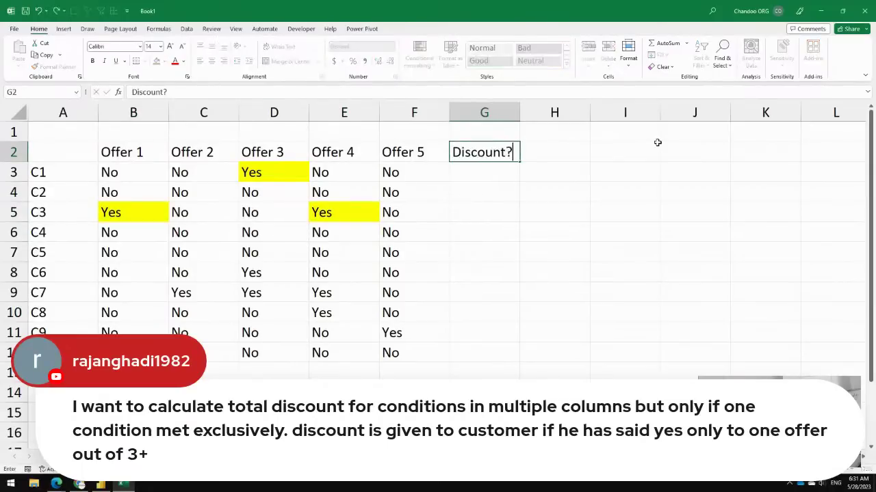
pyautogui.press('Return')
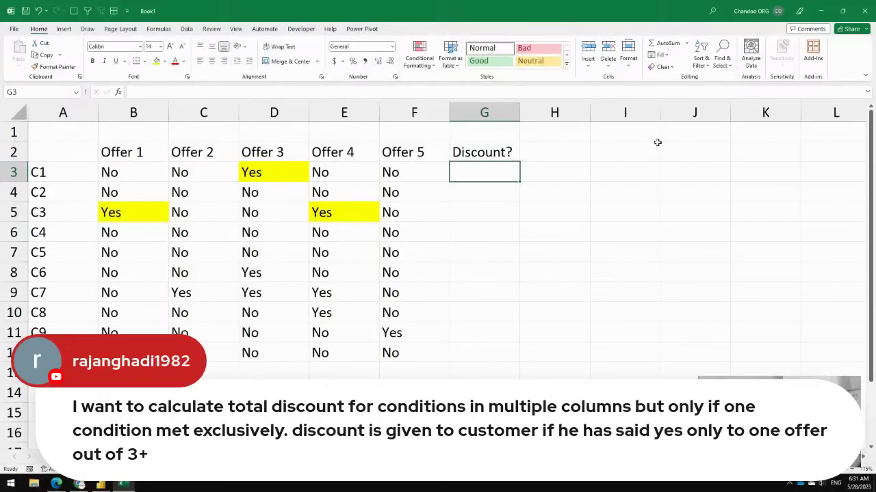
pyautogui.write('=')
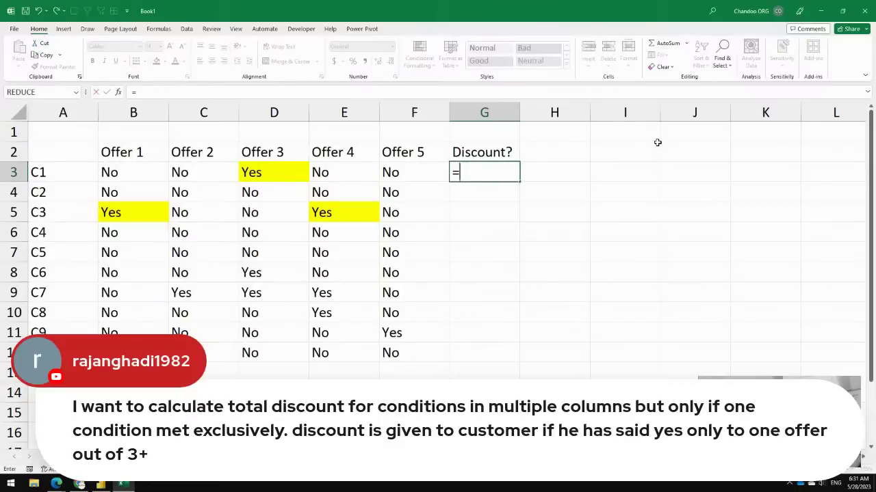
pyautogui.write('xo')
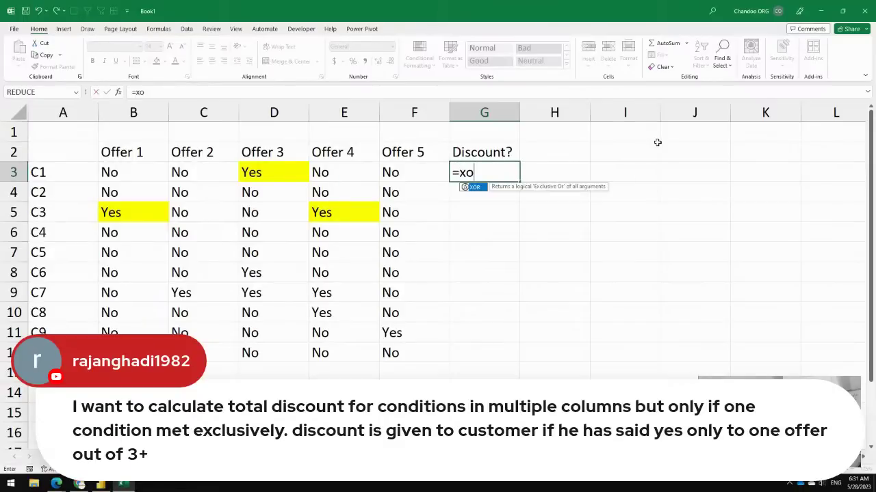
pyautogui.press('Tab')
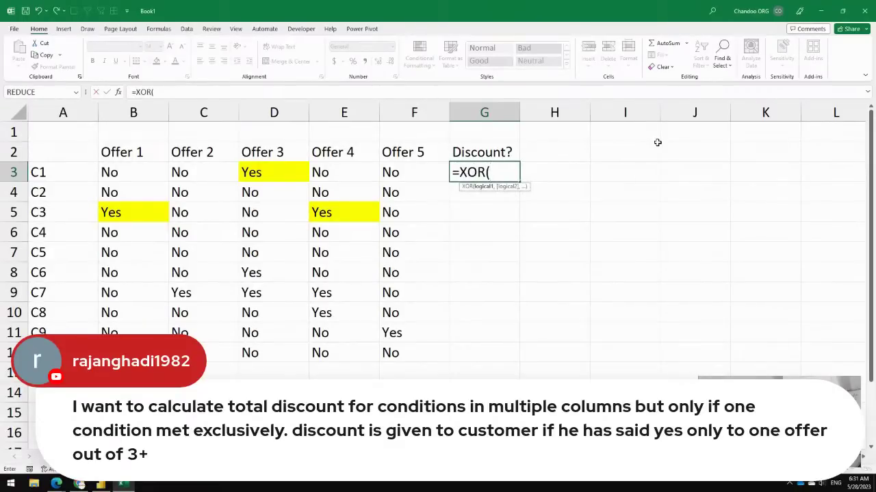
pyautogui.press('BackSpace')
pyautogui.press('BackSpace')
pyautogui.press('BackSpace')
pyautogui.press('BackSpace')
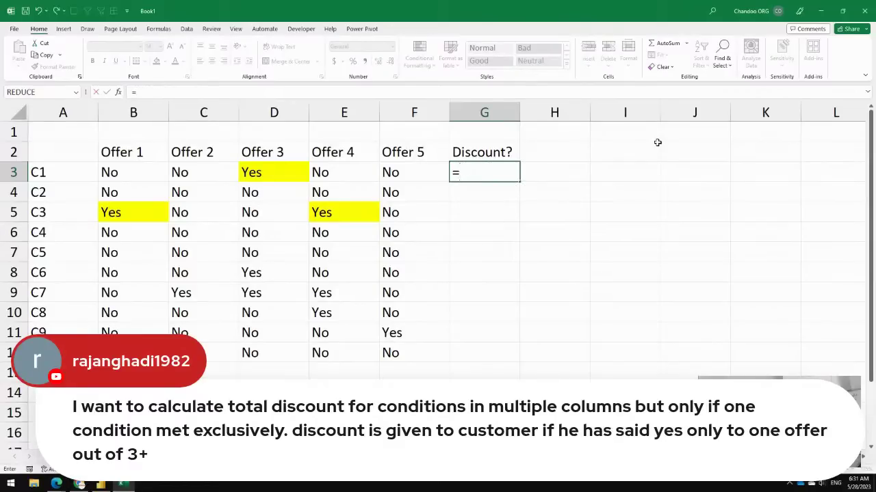
# Count C1's accepted offers in G3 with =COUNTIFS(B3:F3,"Yes")
pyautogui.write('countifs')
pyautogui.press('Tab')
pyautogui.press('Left')
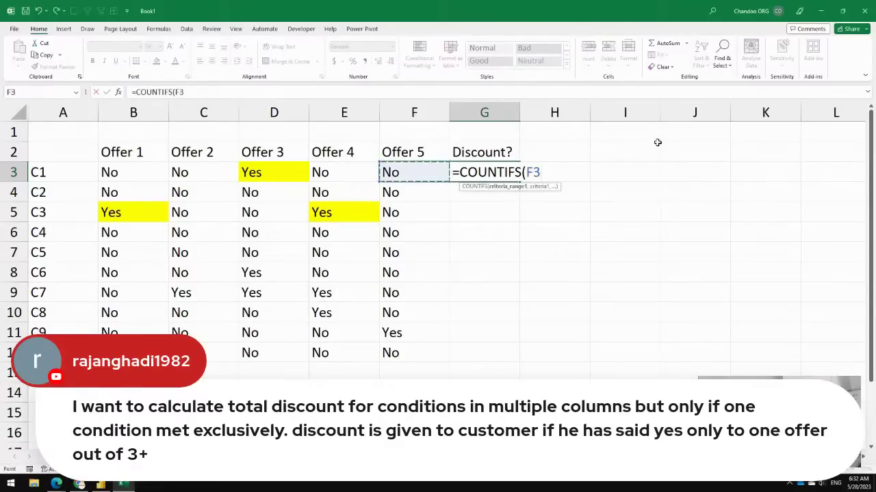
pyautogui.hotkey('ctrl', 'shift', 'Left')
pyautogui.hotkey('shift', 'Right')
pyautogui.write(',')
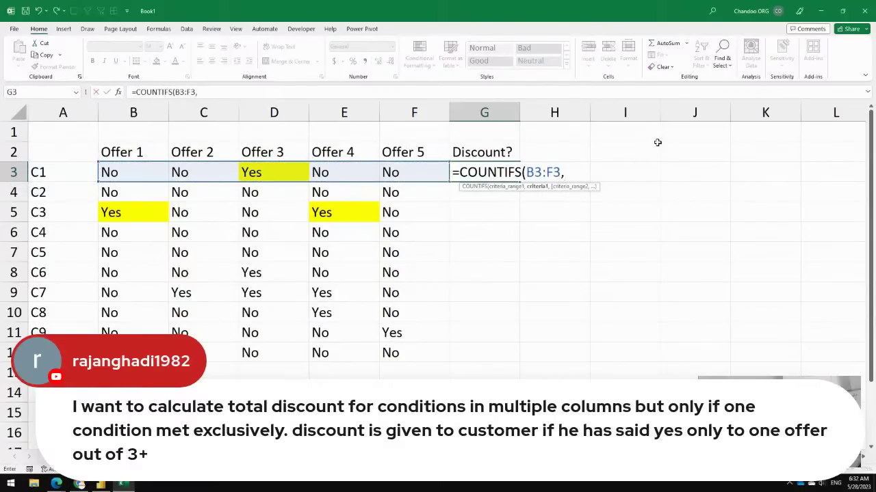
pyautogui.write('"Yes")')
pyautogui.press('Return')
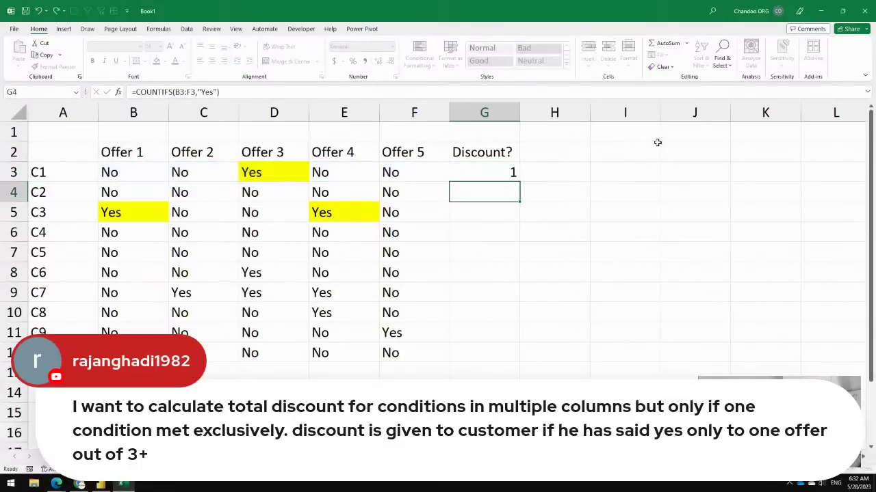
# Extend the G3 formula to =IF(COUNTIFS(B3:F3,"Yes")=1,"Discount", "No soup")
pyautogui.press('Up')
pyautogui.press('F2')
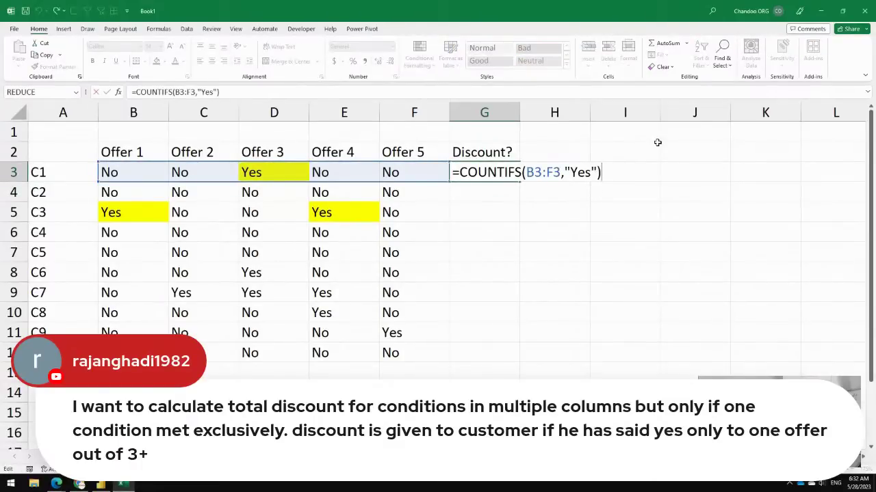
pyautogui.click(455, 172)
pyautogui.write('if')
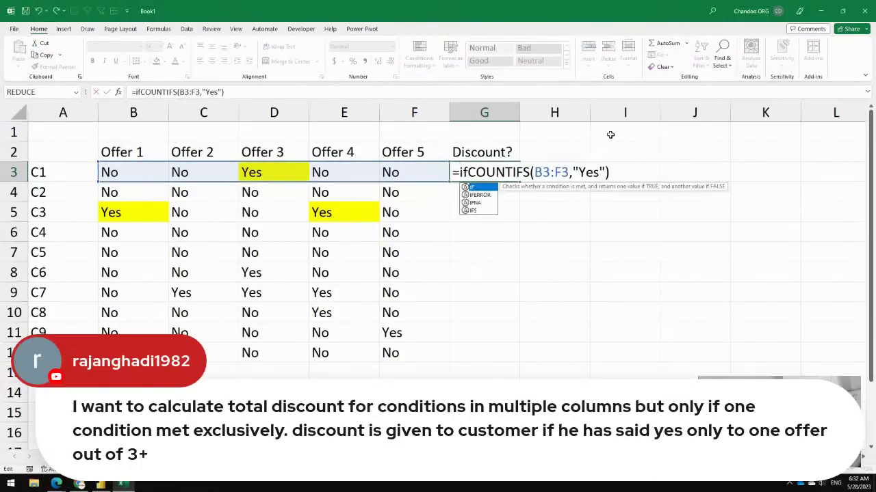
pyautogui.press('Tab')
pyautogui.press('End')
pyautogui.write('=1,')
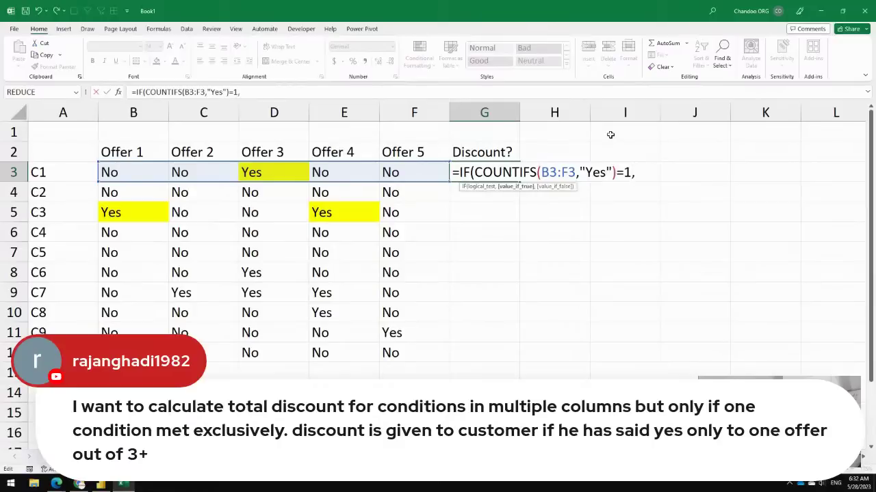
pyautogui.write('"Discount')
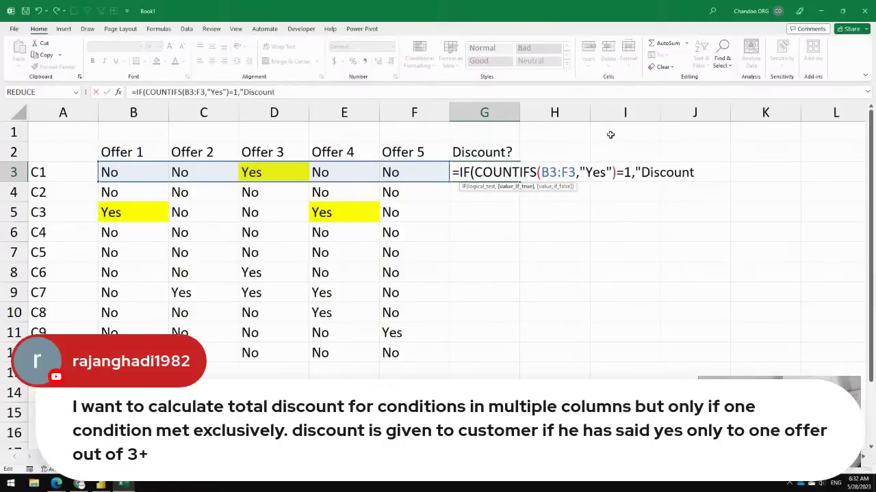
pyautogui.write('", "No sopu')
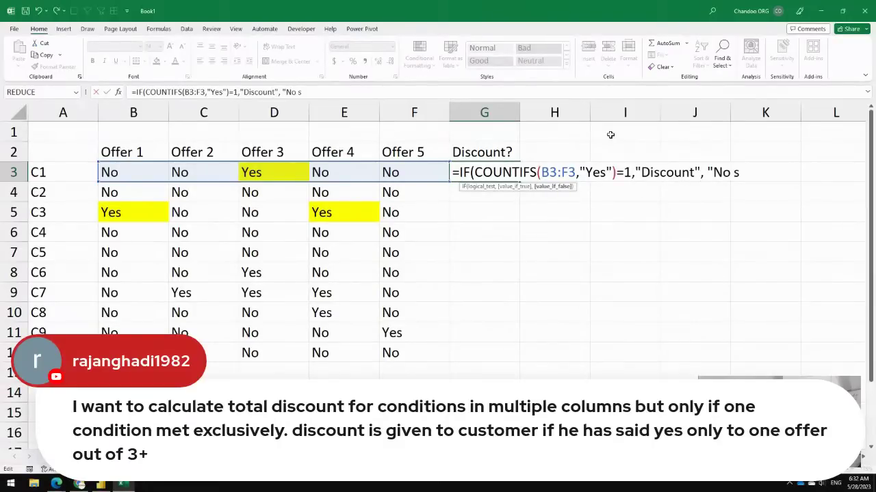
pyautogui.press('BackSpace')
pyautogui.press('BackSpace')
pyautogui.write('up")')
pyautogui.press('Return')
# Fill the discount formula from G3 down to G12 and check the result in the C6 row
pyautogui.click(477, 169)
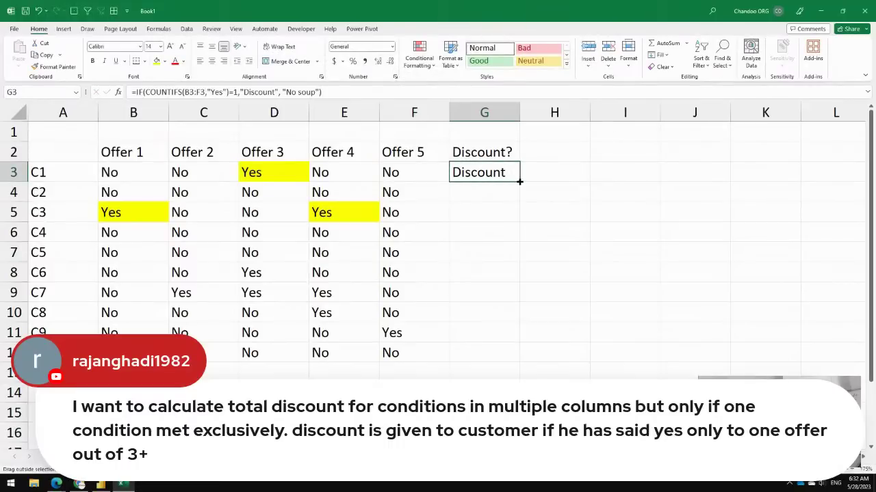
pyautogui.doubleClick(519, 182)
pyautogui.click(597, 196)
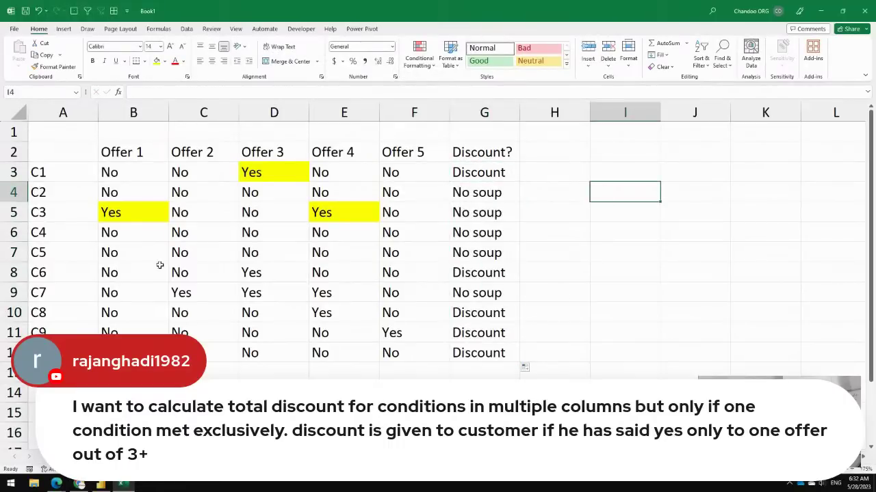
pyautogui.moveTo(94, 274); pyautogui.dragTo(499, 284)
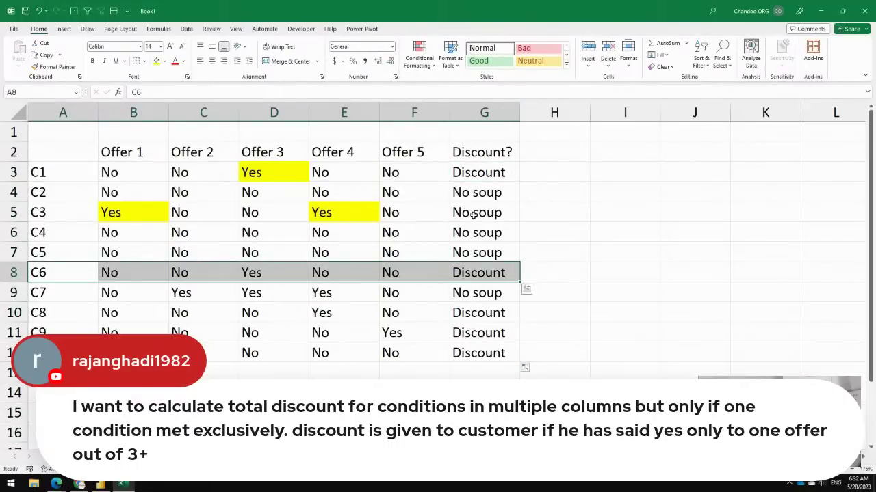
# Review the discount results in G4:G12 and inspect the formula in G3 without changing it
pyautogui.moveTo(472, 195); pyautogui.dragTo(502, 357)
pyautogui.click(600, 315)
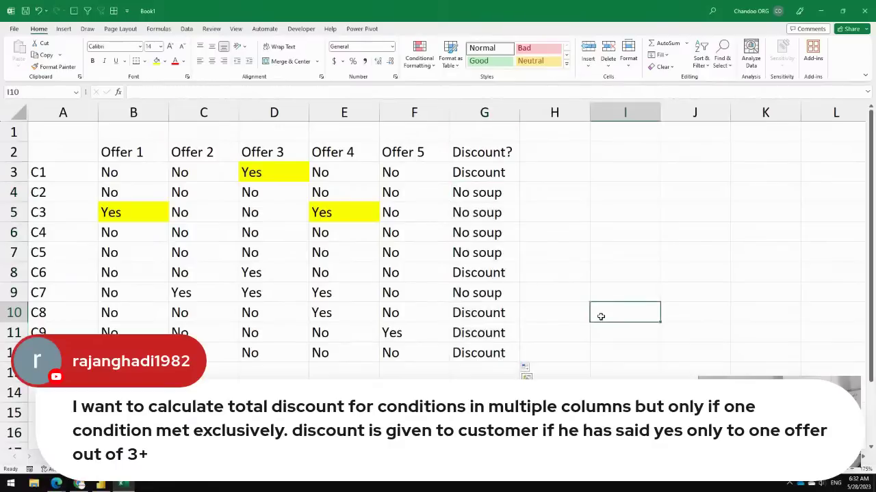
pyautogui.click(511, 175)
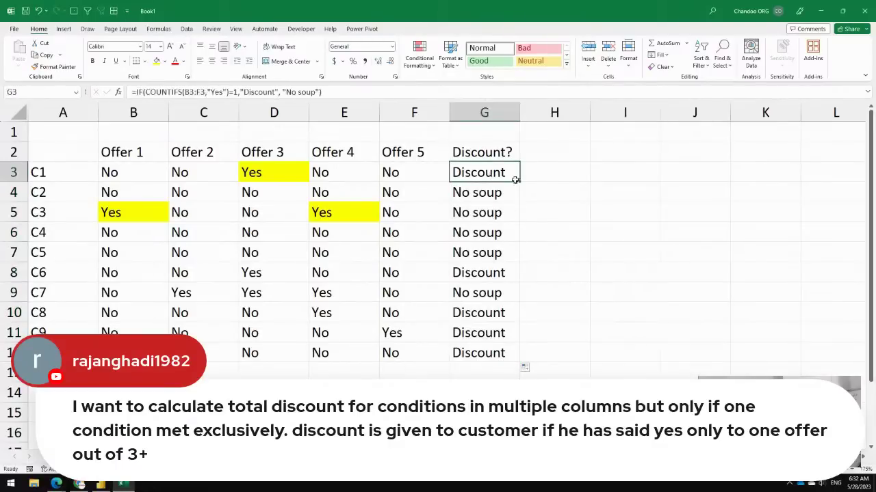
pyautogui.press('F2')
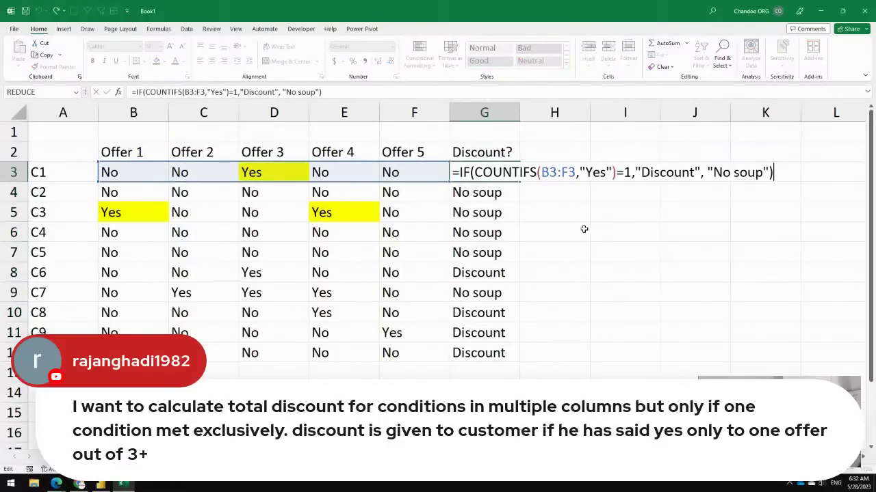
pyautogui.press('Escape')
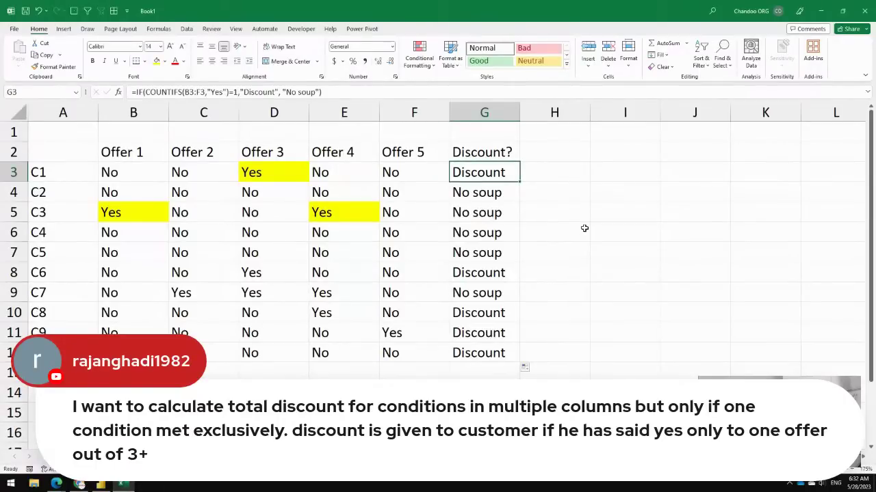
# Examine C1's offer answers in B3:F3 cell by cell and compare them with the discount result in G3
pyautogui.moveTo(101, 174); pyautogui.dragTo(410, 180)
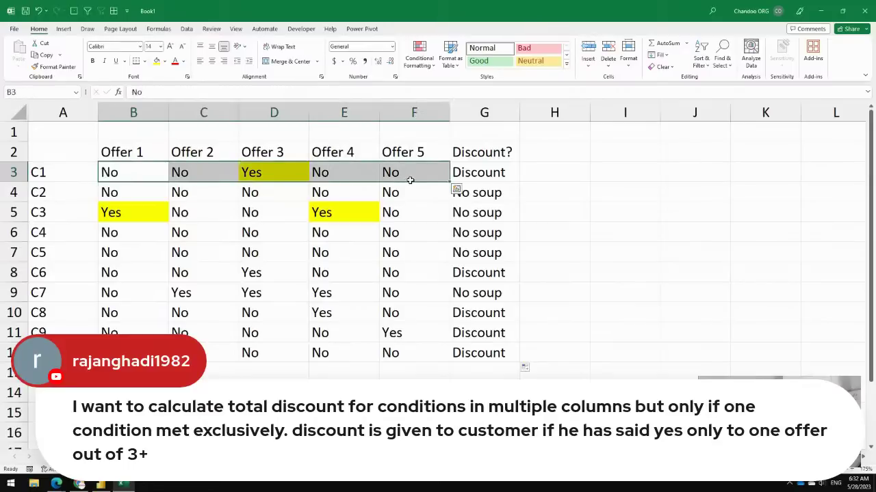
pyautogui.click(482, 172)
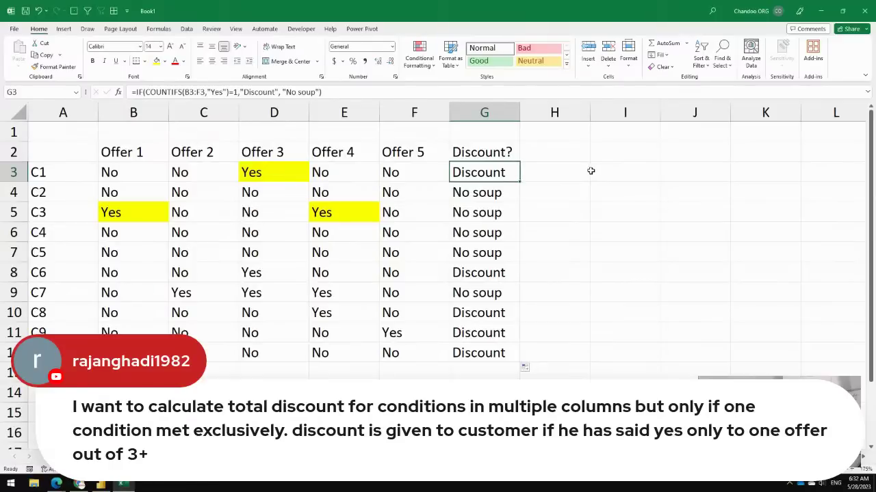
pyautogui.click(128, 175)
pyautogui.click(223, 172)
pyautogui.click(295, 172)
pyautogui.click(355, 171)
pyautogui.click(414, 166)
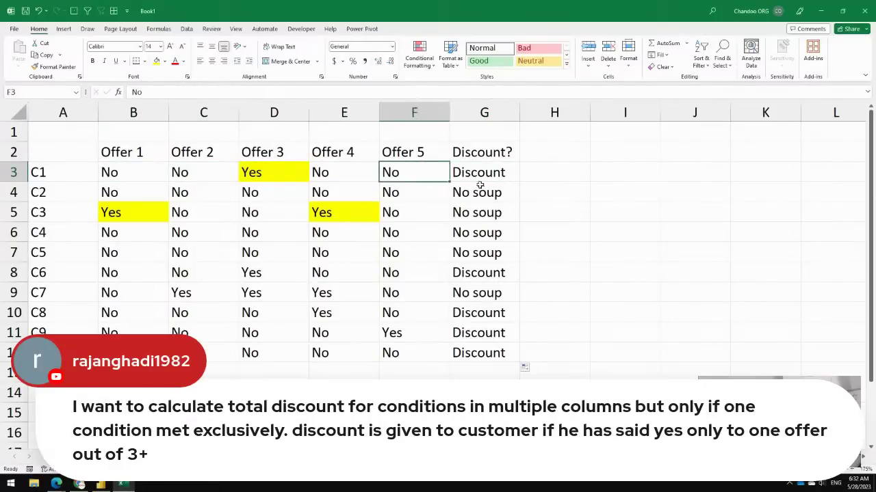
pyautogui.moveTo(114, 168); pyautogui.dragTo(673, 174)
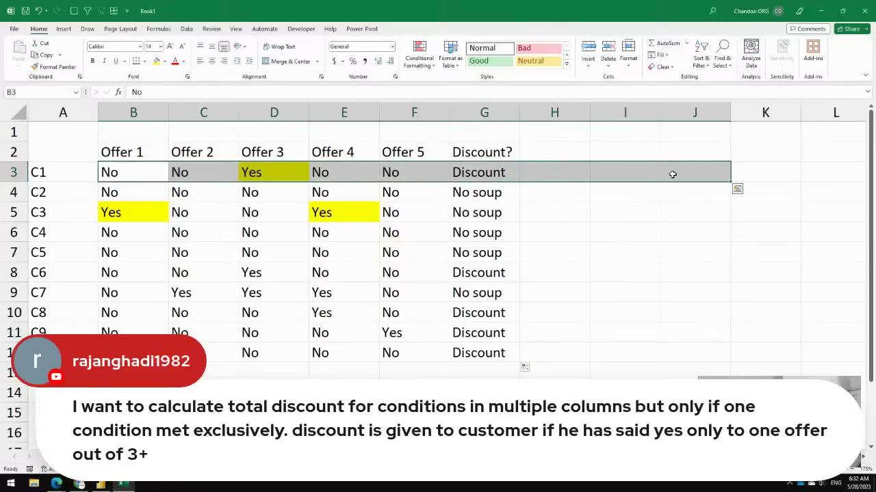
# Review the whole offers table A2:F12 and inspect how the G3 formula refers to C1's answers
pyautogui.click(625, 297)
pyautogui.moveTo(64, 151); pyautogui.dragTo(410, 353)
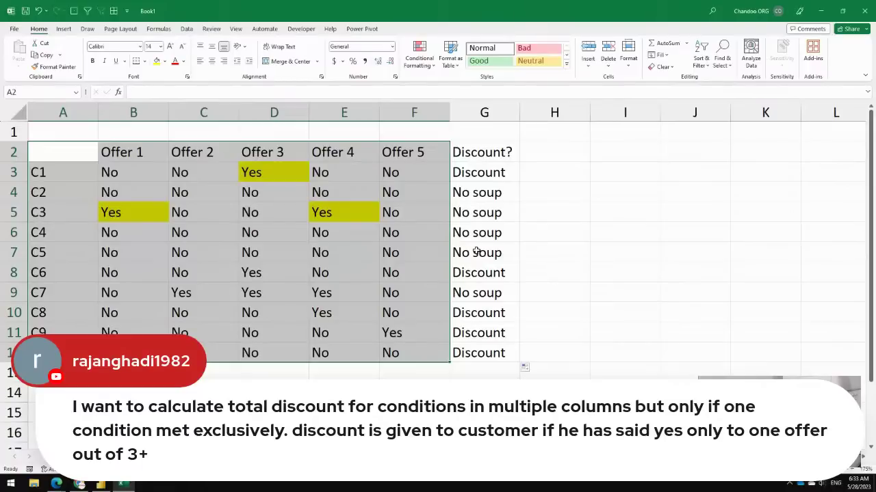
pyautogui.click(597, 274)
pyautogui.click(487, 171)
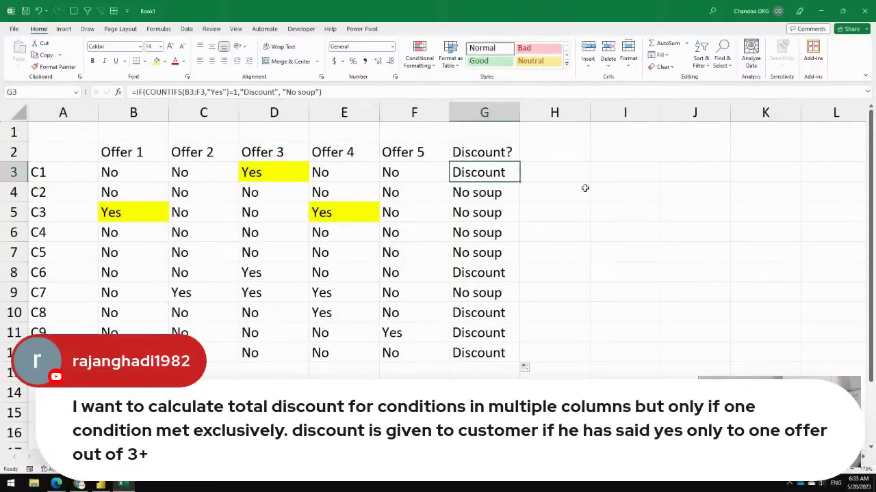
pyautogui.press('F2')
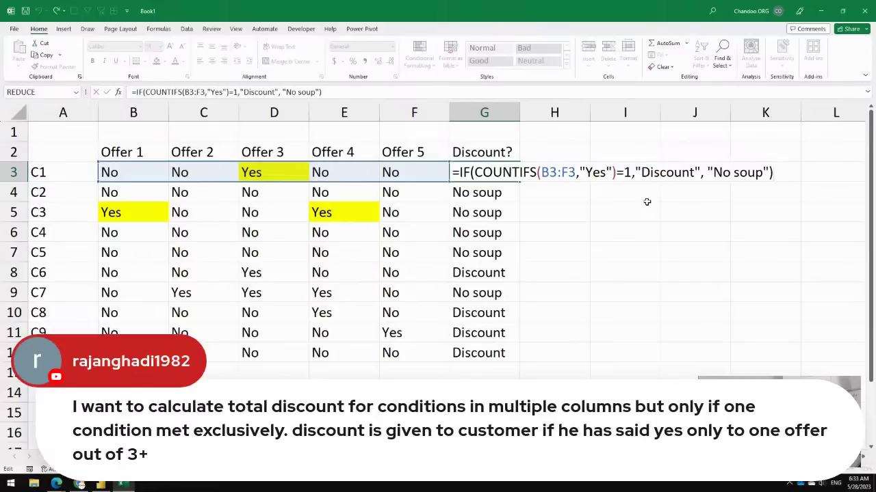
pyautogui.press('Escape')
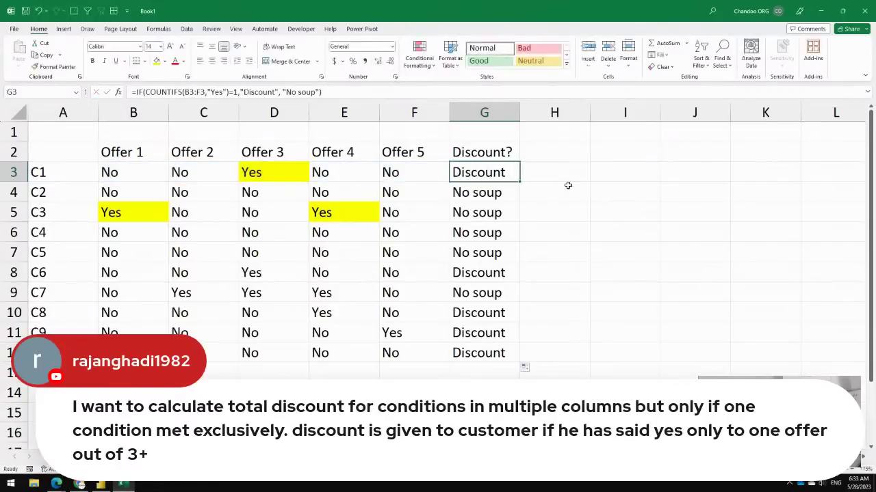
# Start an XOR formula in H3 to open the function's help topic, and discard the unfinished formula
pyautogui.click(561, 173)
pyautogui.write('=xor')
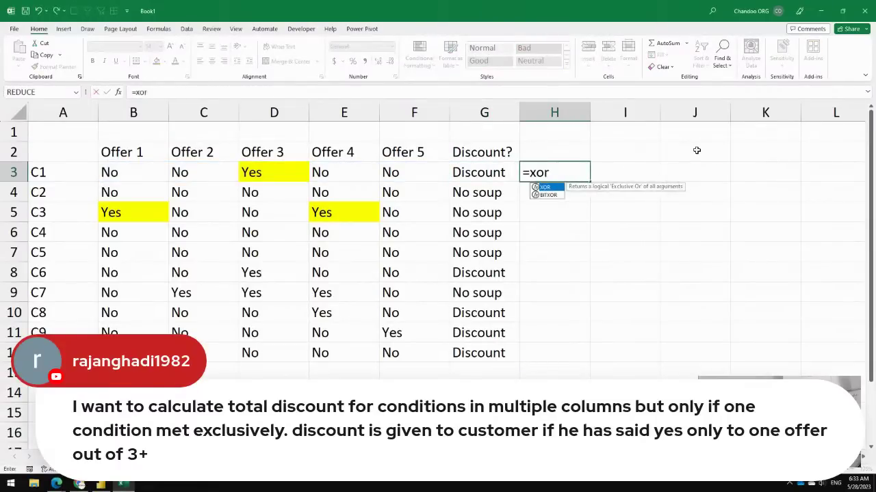
pyautogui.press('Tab')
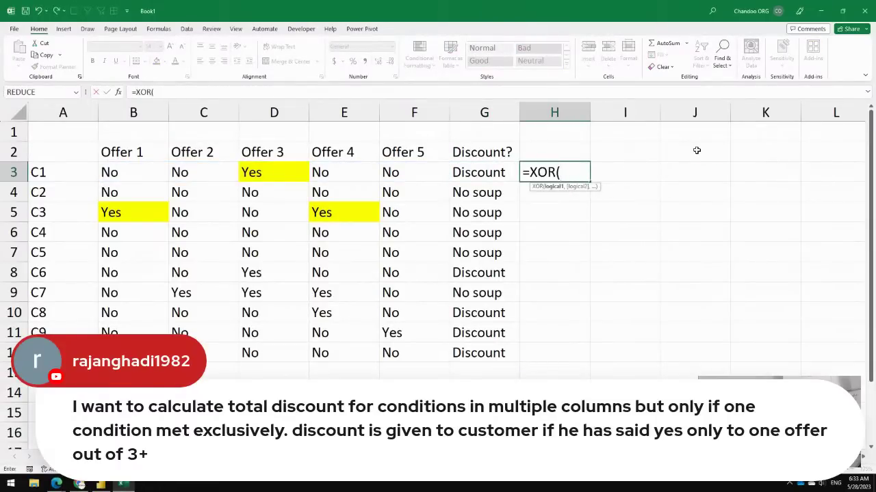
pyautogui.click(539, 186)
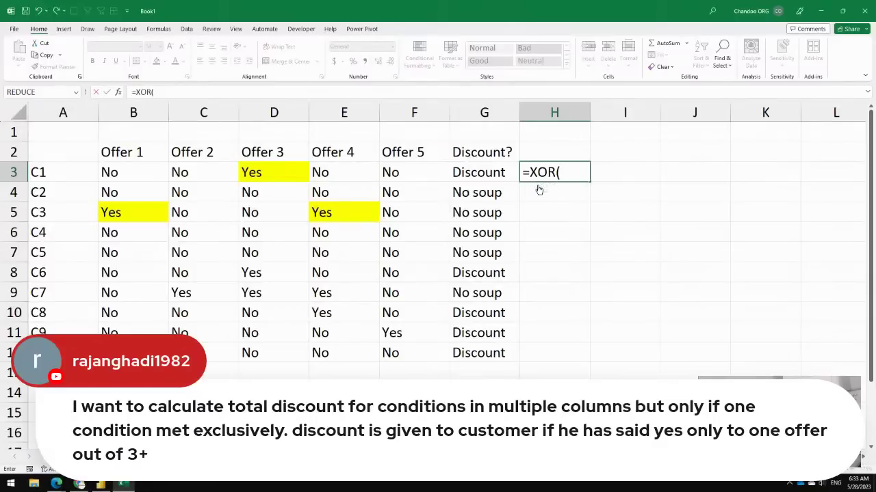
pyautogui.press('Escape')
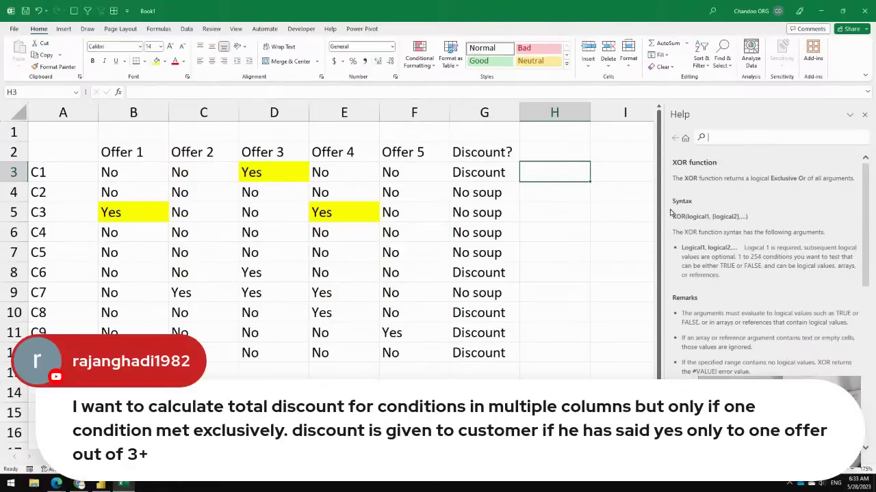
# Widen the help pane and read the XOR remarks, highlighting the one on how the number of TRUE inputs determines the result
pyautogui.moveTo(662, 205); pyautogui.dragTo(496, 194)
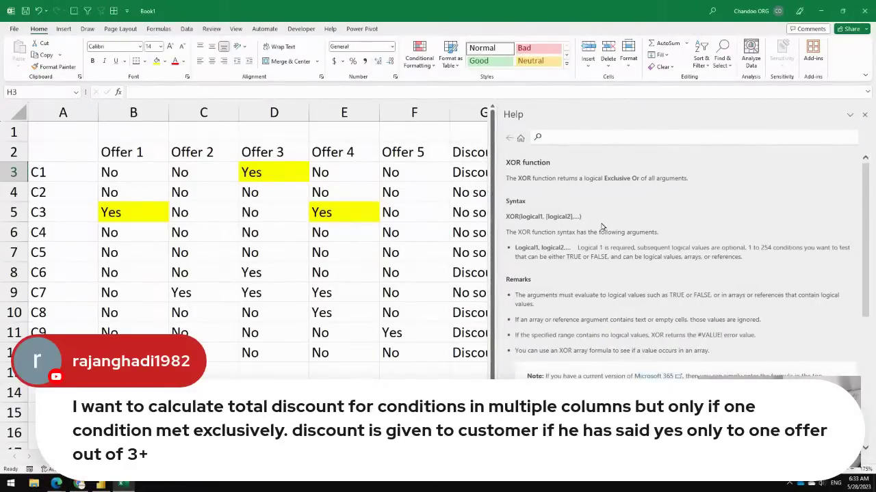
pyautogui.scroll(-5, 713, 281)
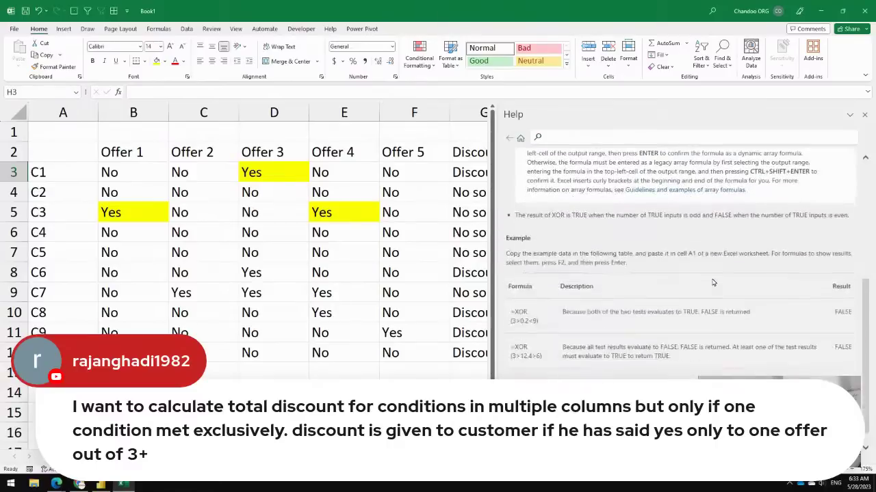
pyautogui.scroll(3, 713, 282)
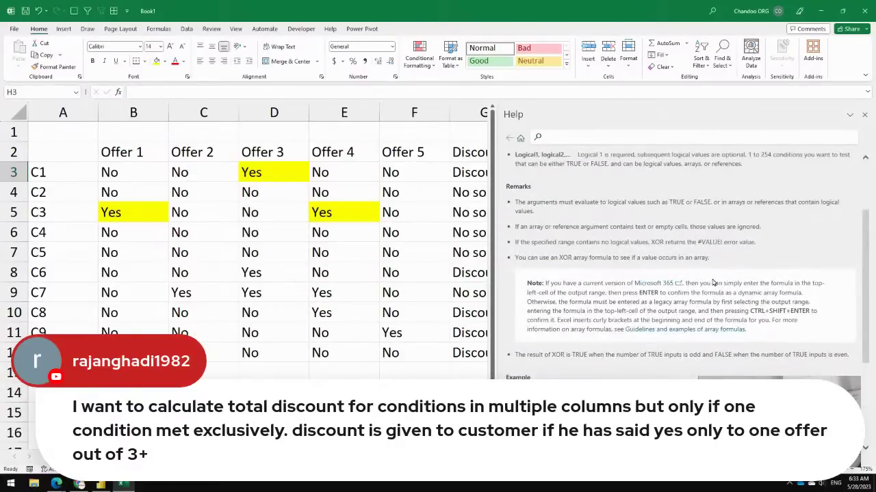
pyautogui.scroll(1, 712, 282)
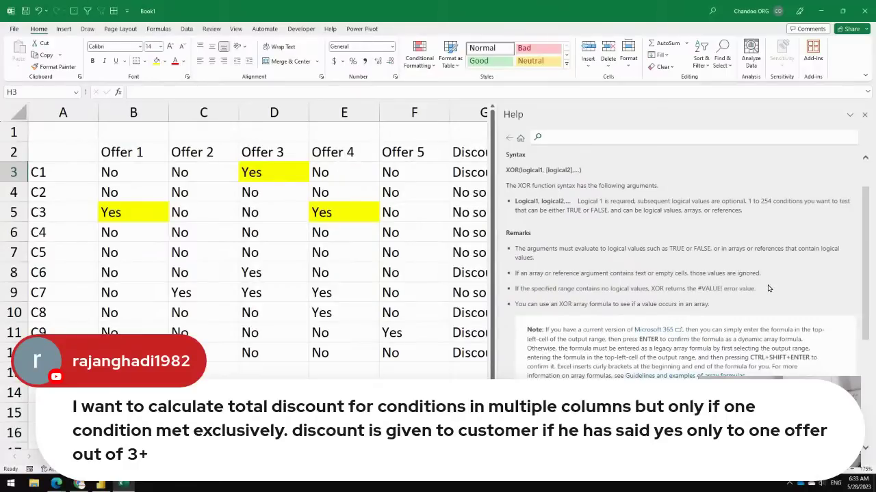
pyautogui.scroll(-1, 767, 285)
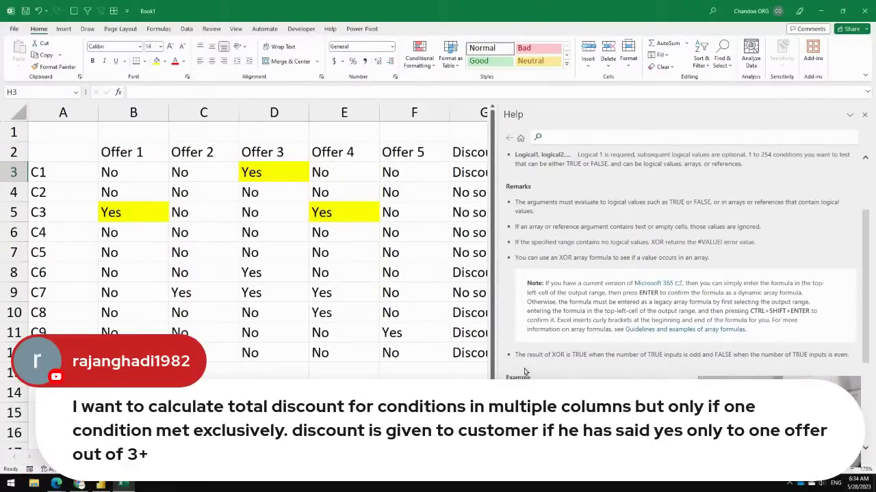
pyautogui.moveTo(514, 355); pyautogui.dragTo(849, 355)
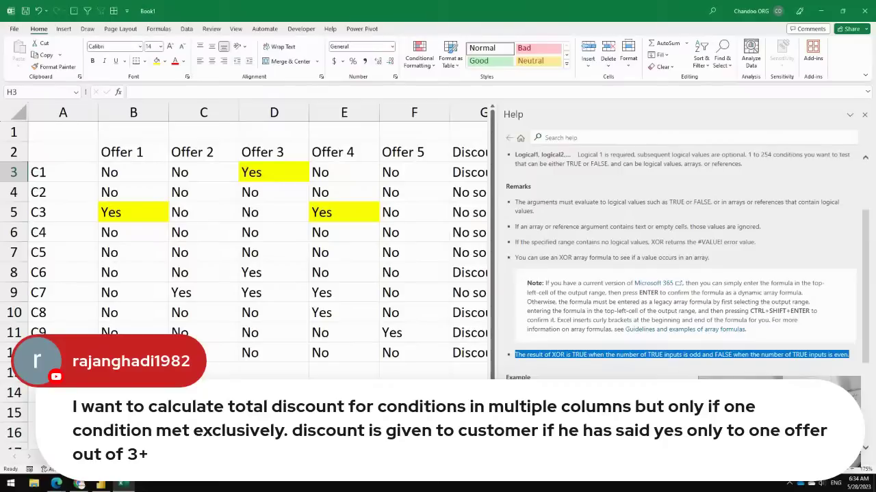
pyautogui.click(517, 356)
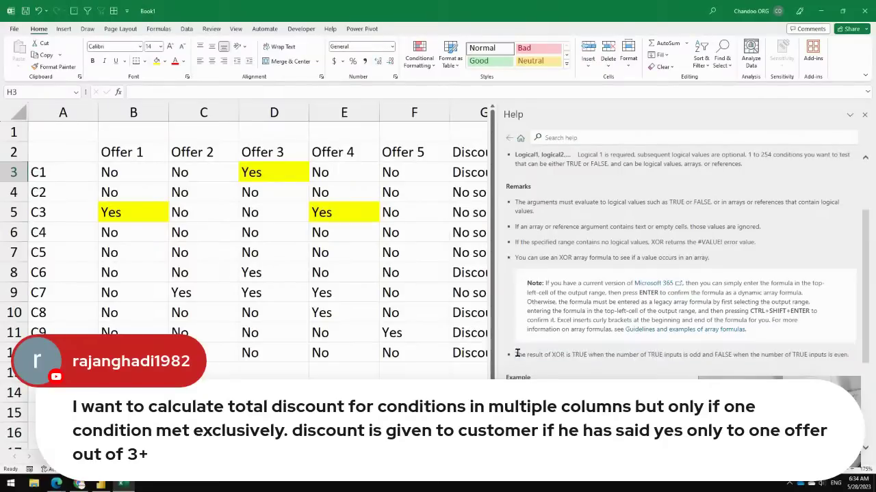
pyautogui.moveTo(515, 355); pyautogui.dragTo(858, 359)
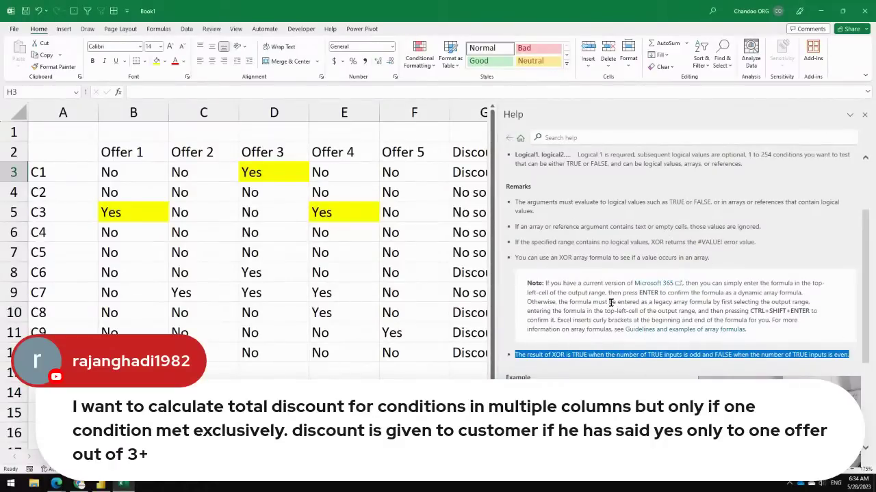
# Close the XOR help and return to the discount formula in G3
pyautogui.click(864, 115)
pyautogui.click(615, 175)
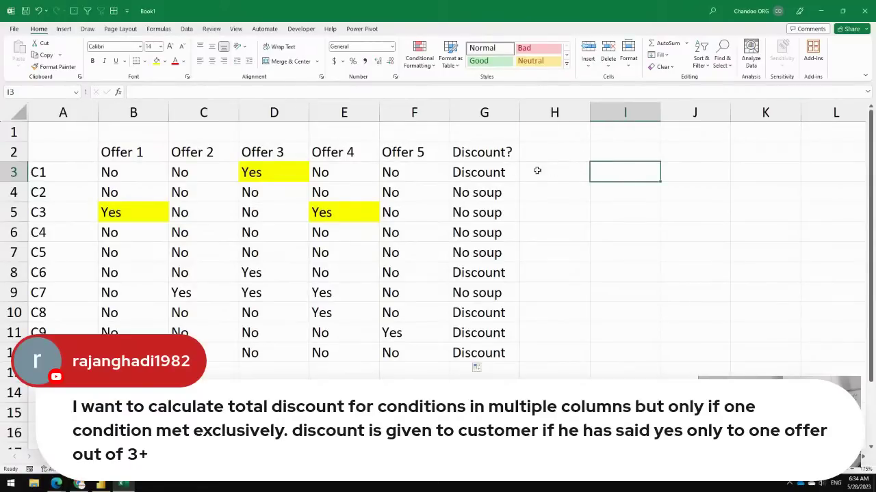
pyautogui.click(498, 171)
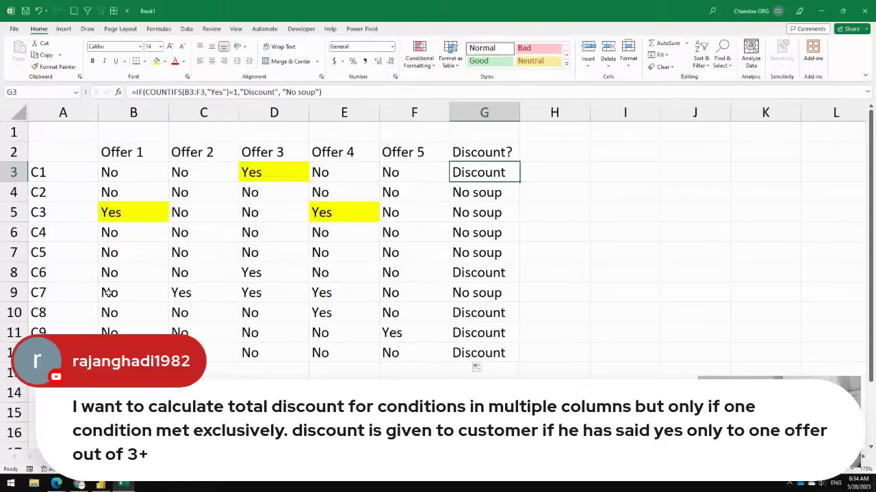